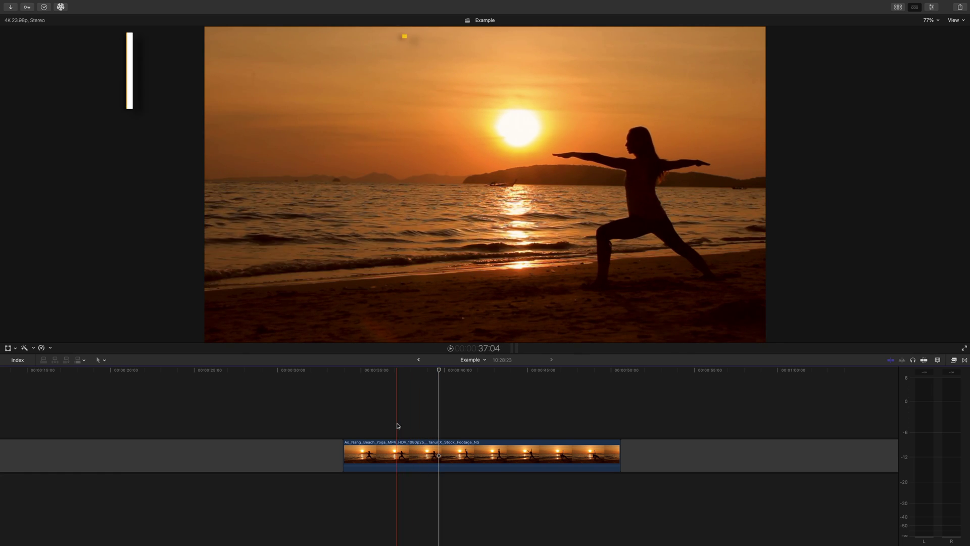
# Connect a Basic Title over the yoga clip, enlarge its text and raise it near the frame top
pyautogui.hotkey('ctrl', 't')
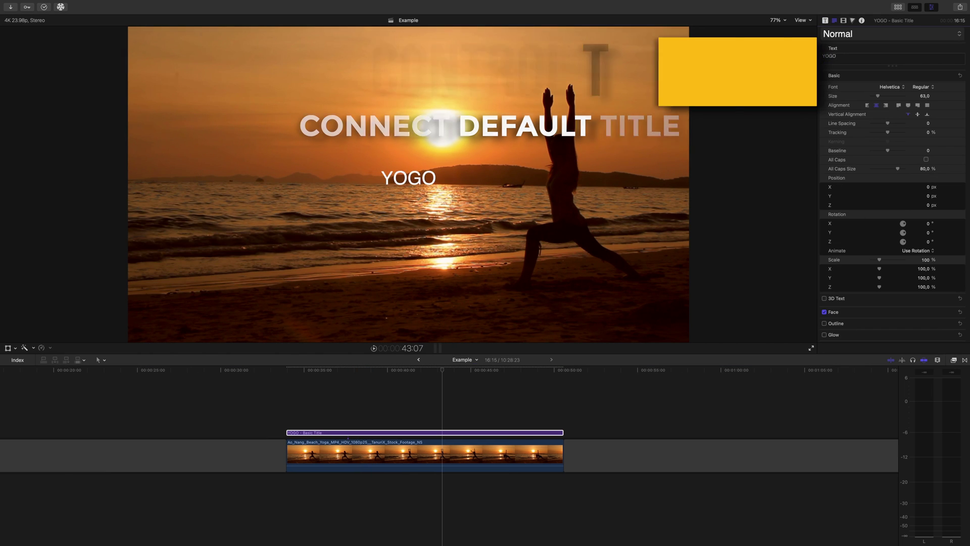
pyautogui.moveTo(921, 96); pyautogui.dragTo(960, 96)
pyautogui.moveTo(458, 148); pyautogui.dragTo(458, 134)
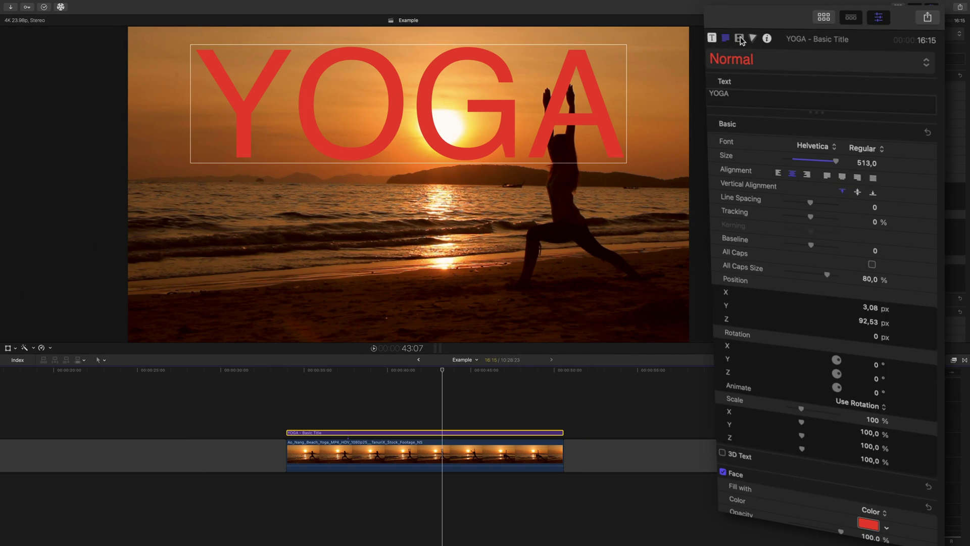
# Set the YOGA title's blend mode to Multiply so it merges into the sunset footage
pyautogui.click(740, 39)
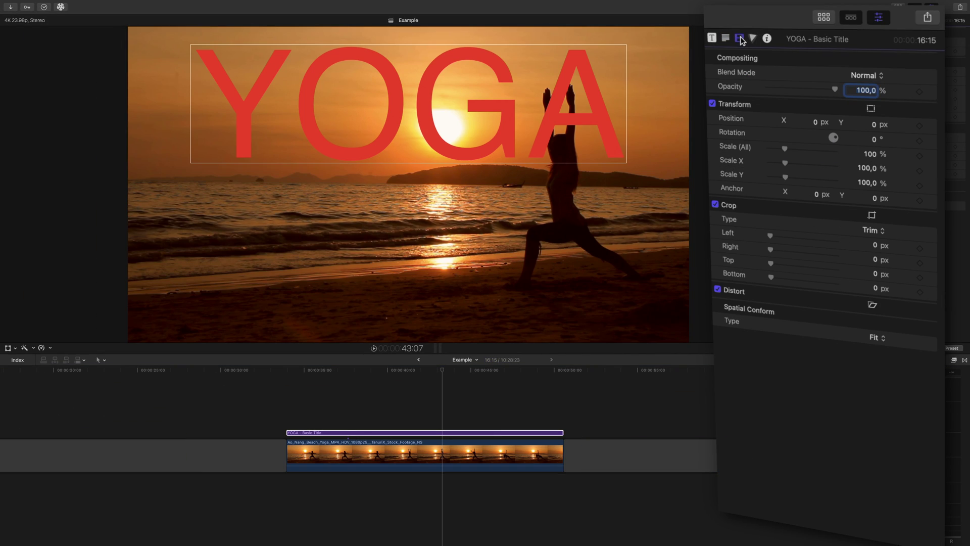
pyautogui.click(882, 76)
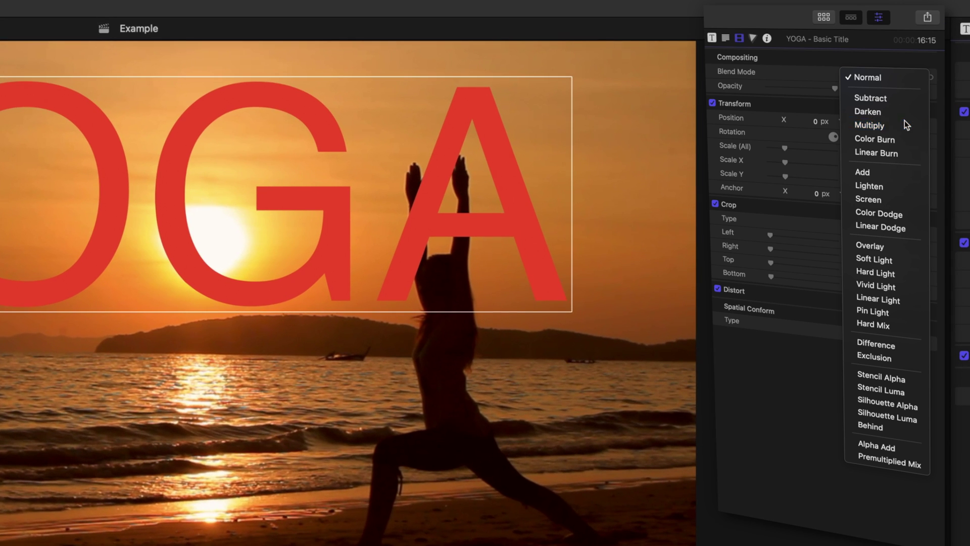
pyautogui.click(905, 123)
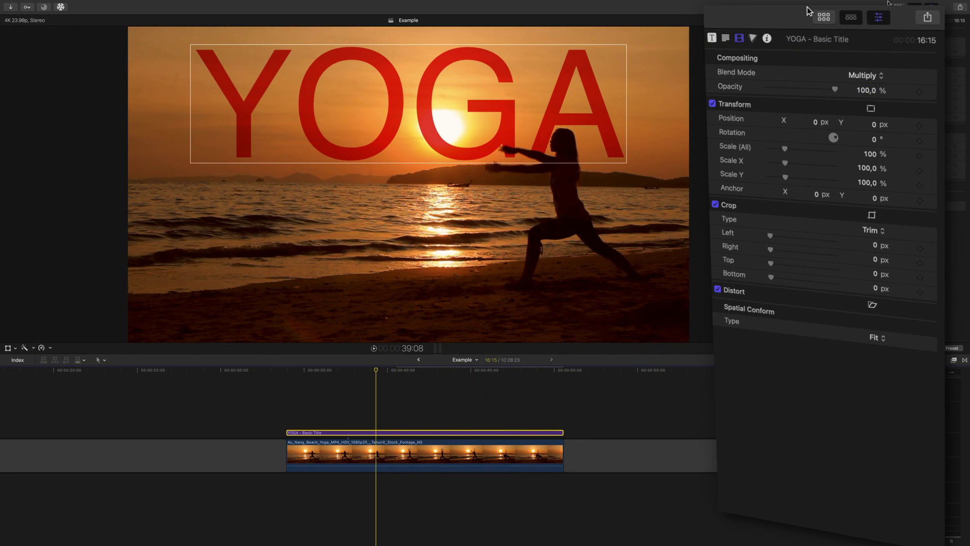
pyautogui.click(753, 38)
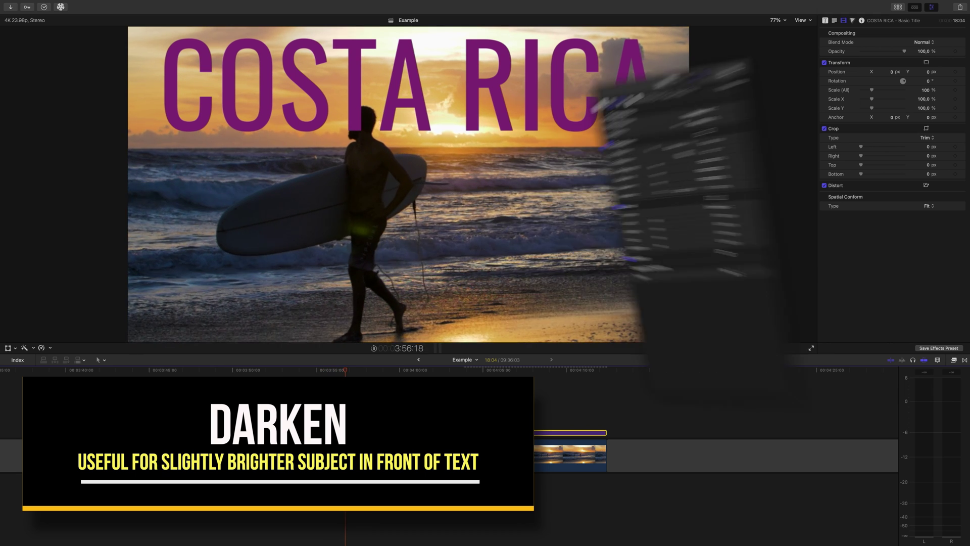
# Set the COSTA RICA title's blend mode to Darken
pyautogui.click(870, 74)
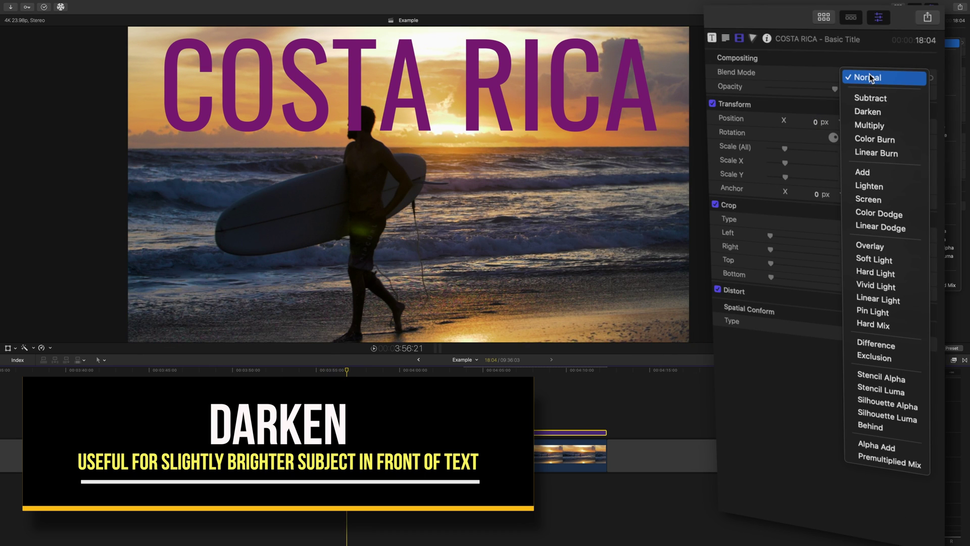
pyautogui.click(904, 114)
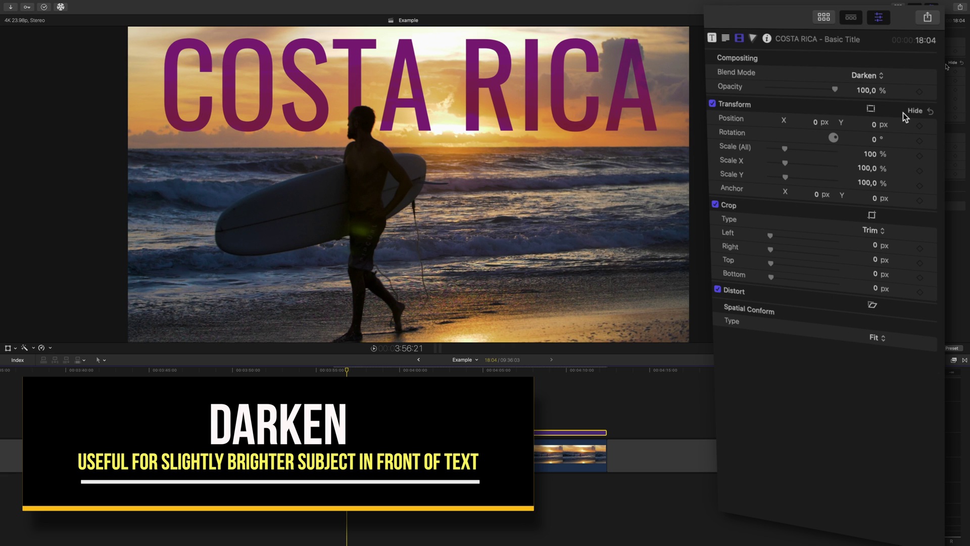
pyautogui.click(755, 39)
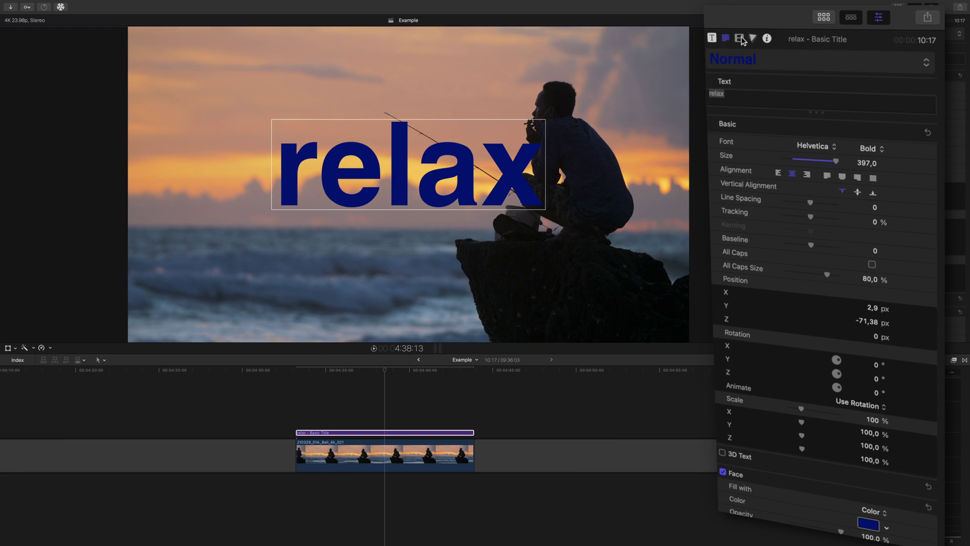
# Give the relax title the Darken blend mode as well
pyautogui.click(740, 38)
pyautogui.click(883, 80)
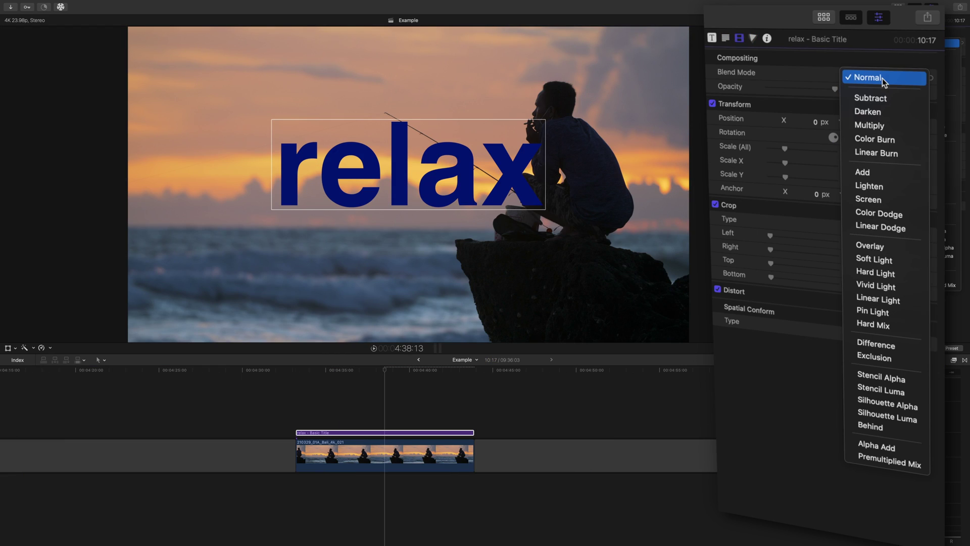
pyautogui.click(902, 126)
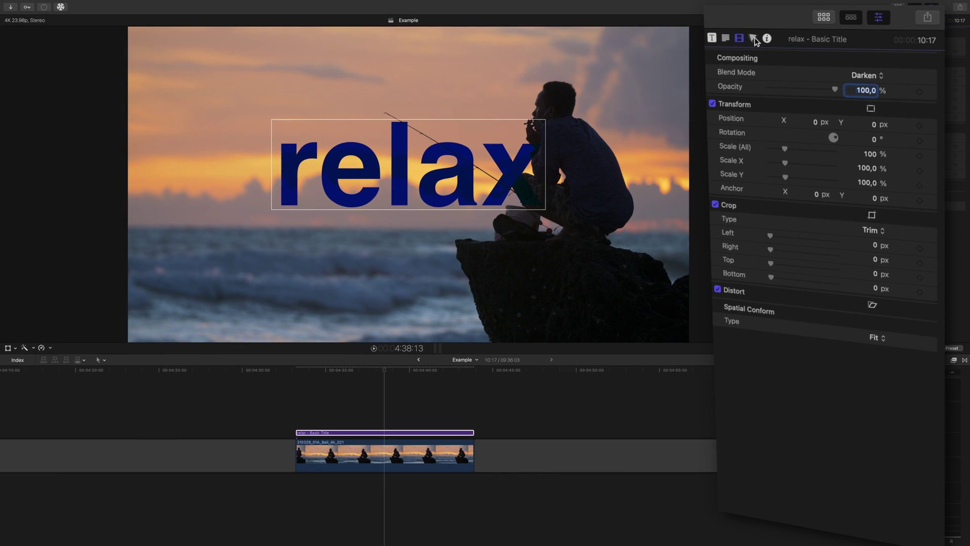
# Lighten the relax title with a Shadows colour-wheel correction and play it back over the seaside shot
pyautogui.click(770, 39)
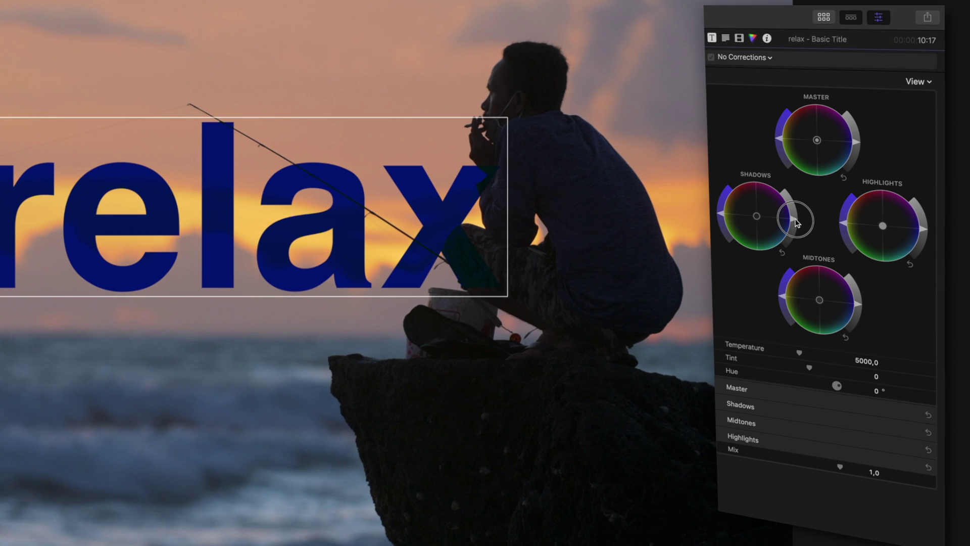
pyautogui.moveTo(795, 223); pyautogui.dragTo(801, 208)
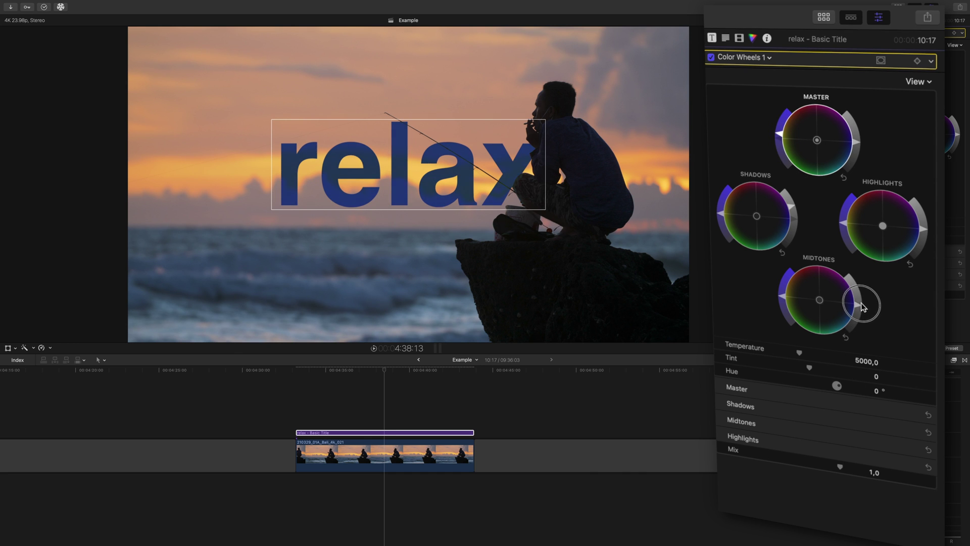
pyautogui.click(321, 370)
pyautogui.press('space')
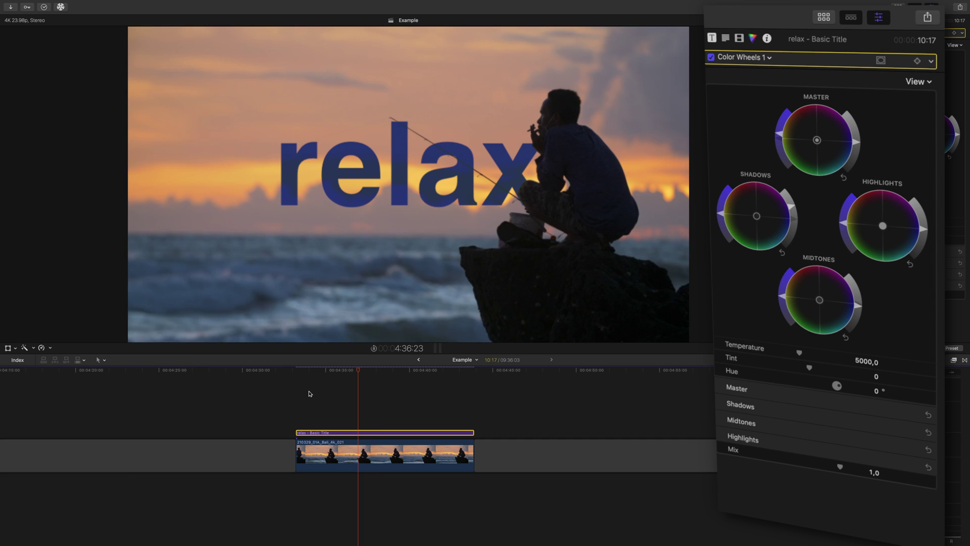
pyautogui.press('space')
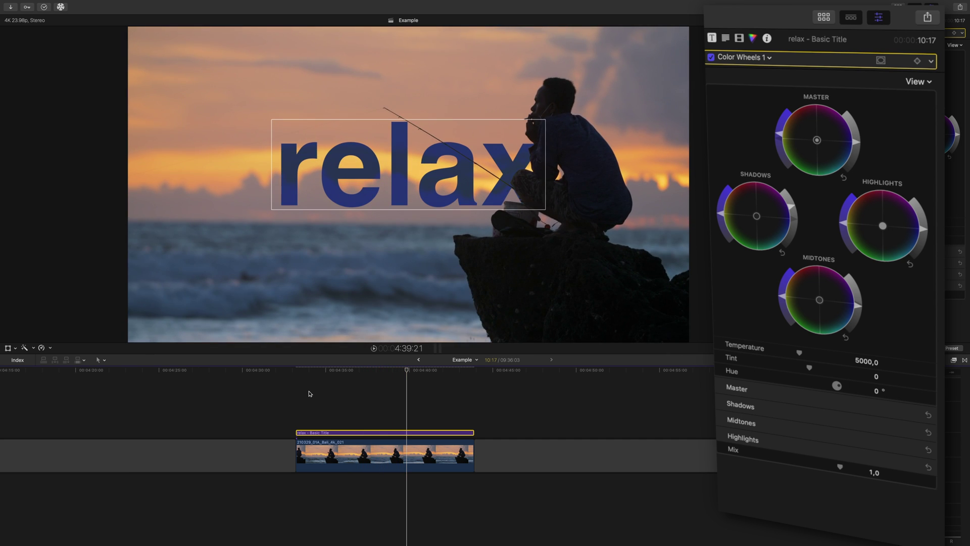
# Move the SURFING title down onto the surfer behind the inverted mask and play to check it
pyautogui.click(309, 393)
pyautogui.press('space')
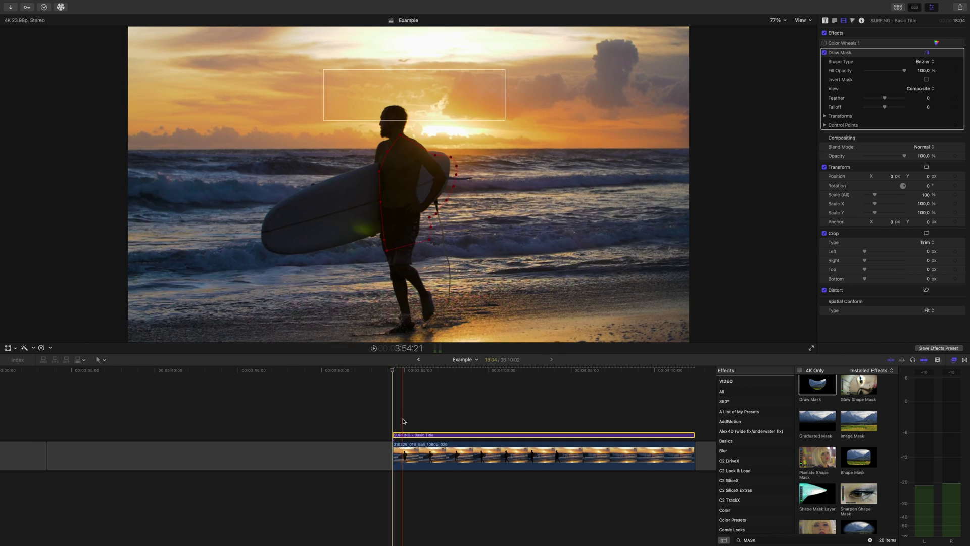
pyautogui.moveTo(414, 95); pyautogui.dragTo(478, 174)
pyautogui.moveTo(474, 220); pyautogui.dragTo(474, 231)
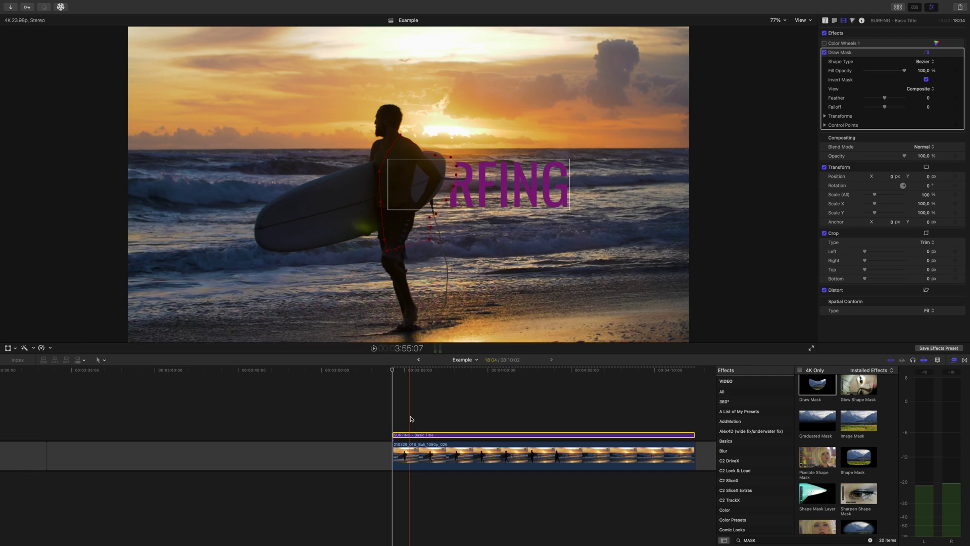
pyautogui.click(824, 116)
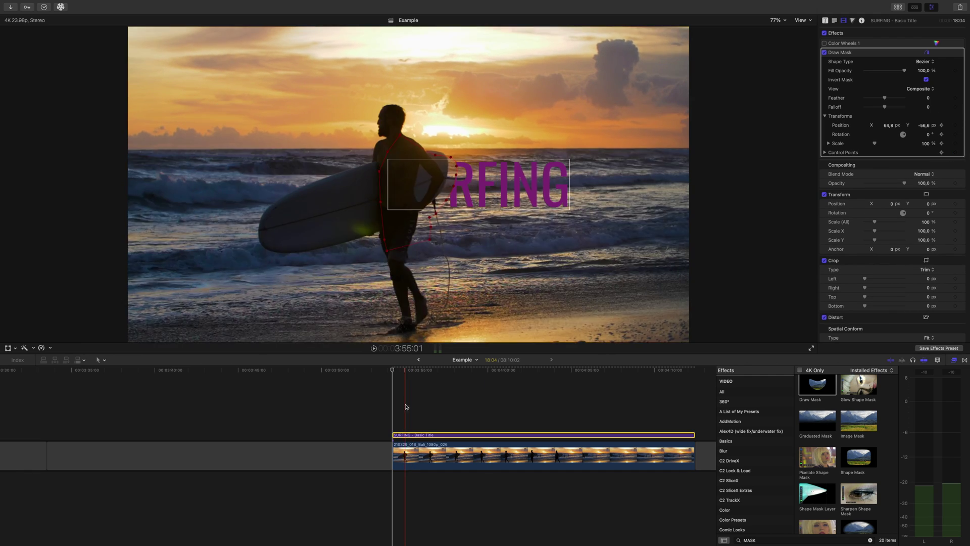
pyautogui.press('space')
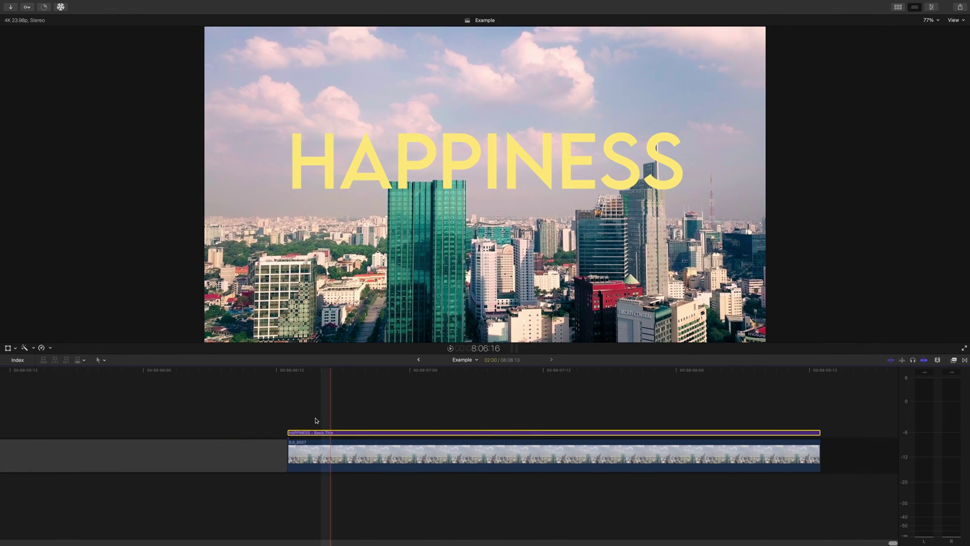
# Preview the drone shot and apply the Draw Mask effect to the HAPPINESS title clip
pyautogui.click(342, 404)
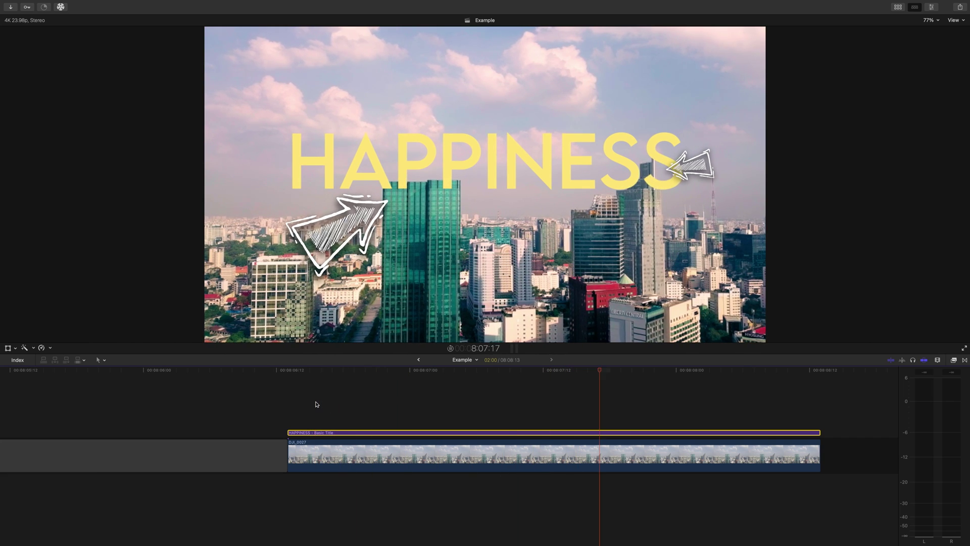
pyautogui.press('space')
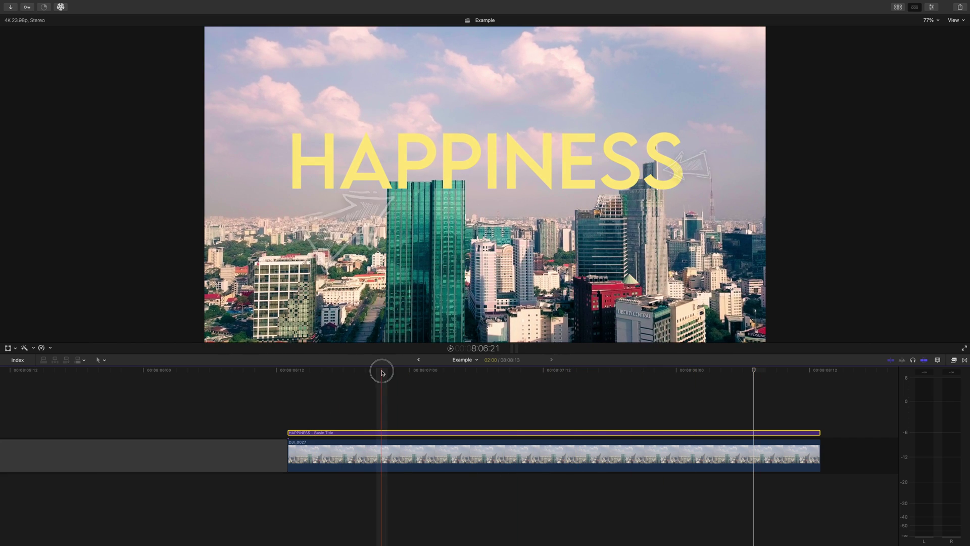
pyautogui.click(381, 370)
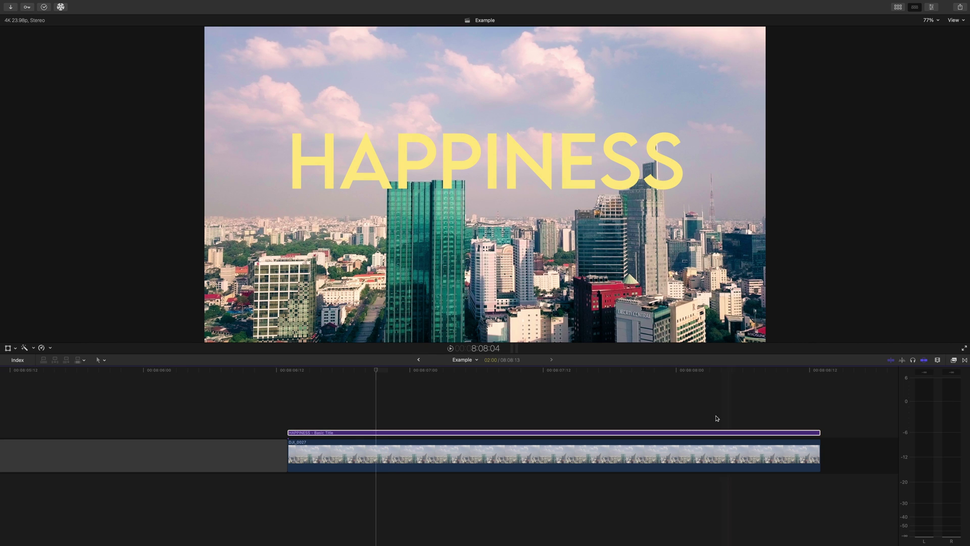
pyautogui.click(708, 432)
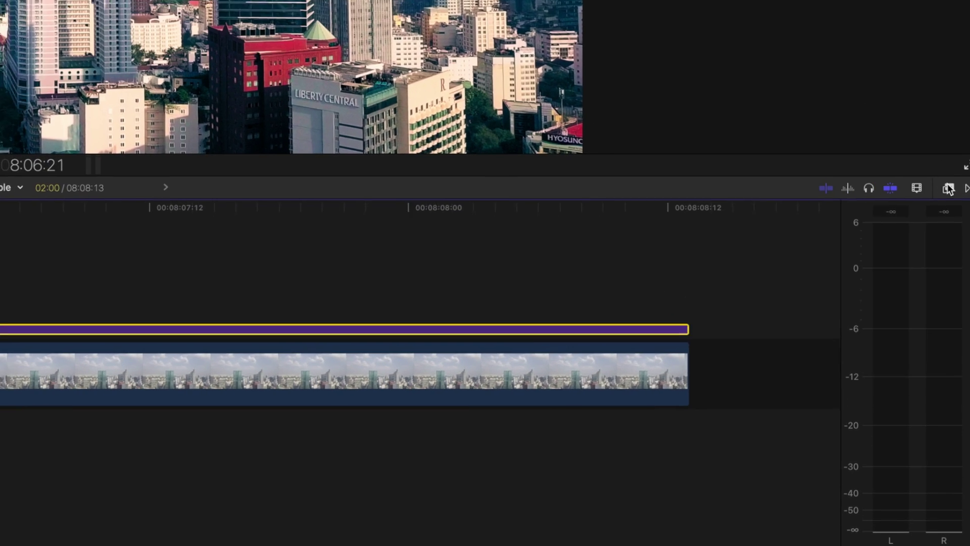
pyautogui.click(948, 188)
pyautogui.click(695, 247)
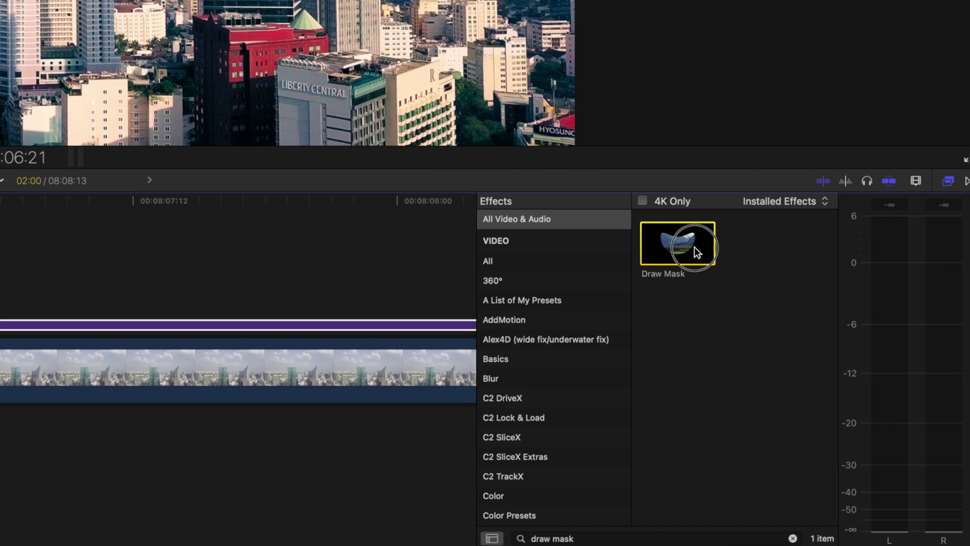
pyautogui.moveTo(694, 246)
pyautogui.mouseDown()
pyautogui.moveTo(475, 257)
pyautogui.moveTo(21, 329)
pyautogui.moveTo(29, 322)
pyautogui.mouseUp()
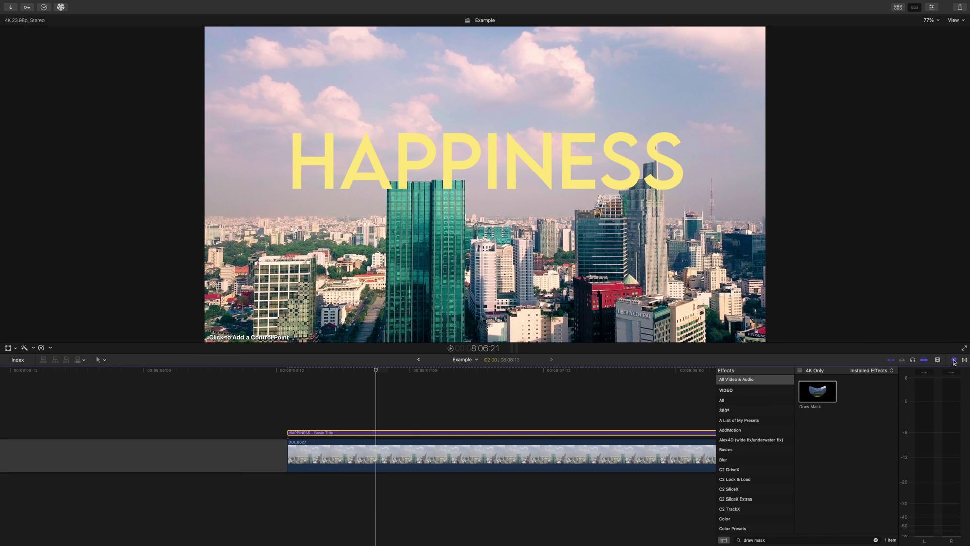
pyautogui.click(953, 351)
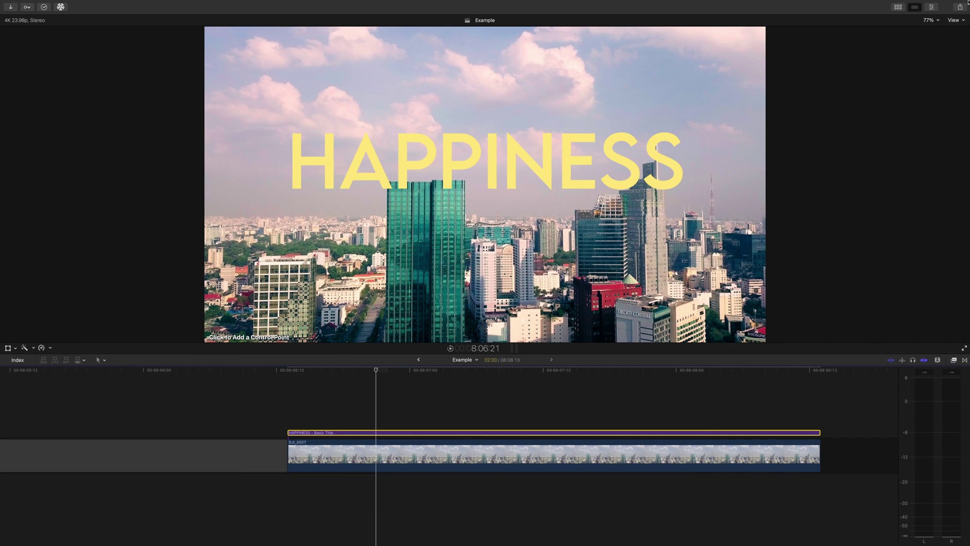
# Raise the HAPPINESS title above the skyscraper roof, to a Y position of 53.29 px
pyautogui.moveTo(967, 2)
pyautogui.click(933, 17)
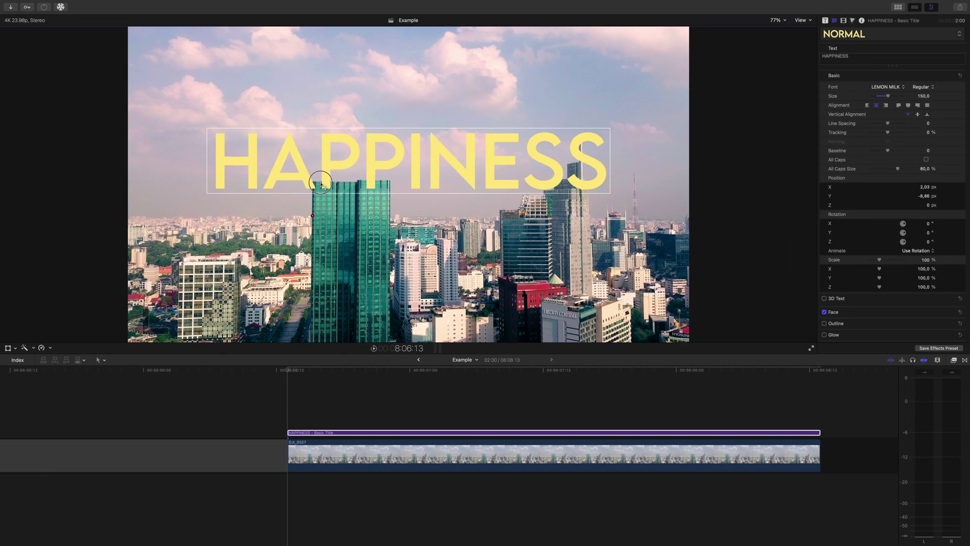
pyautogui.moveTo(388, 219); pyautogui.dragTo(374, 153)
# Zoom the viewer to 400% and pan to the green skyscraper's roof
pyautogui.click(776, 21)
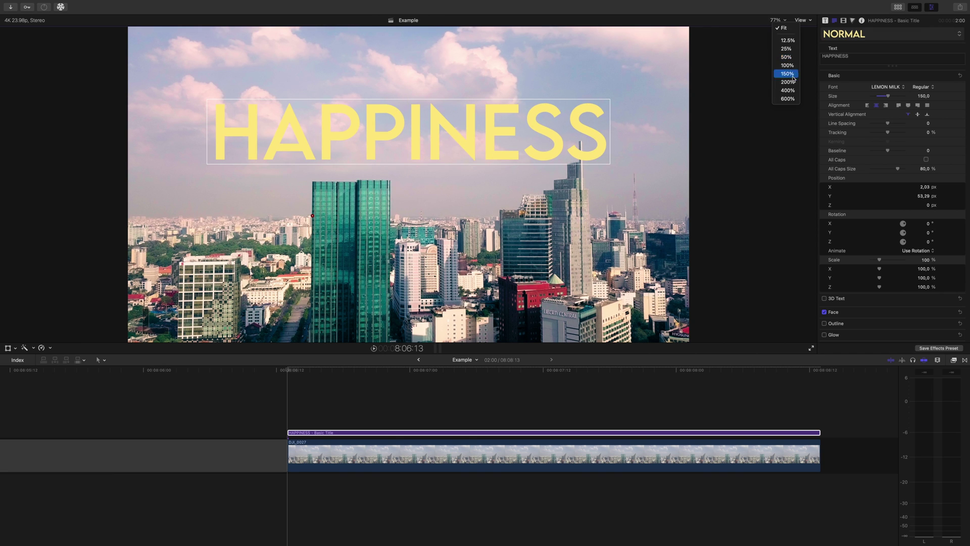
pyautogui.click(783, 82)
pyautogui.click(781, 24)
pyautogui.click(784, 89)
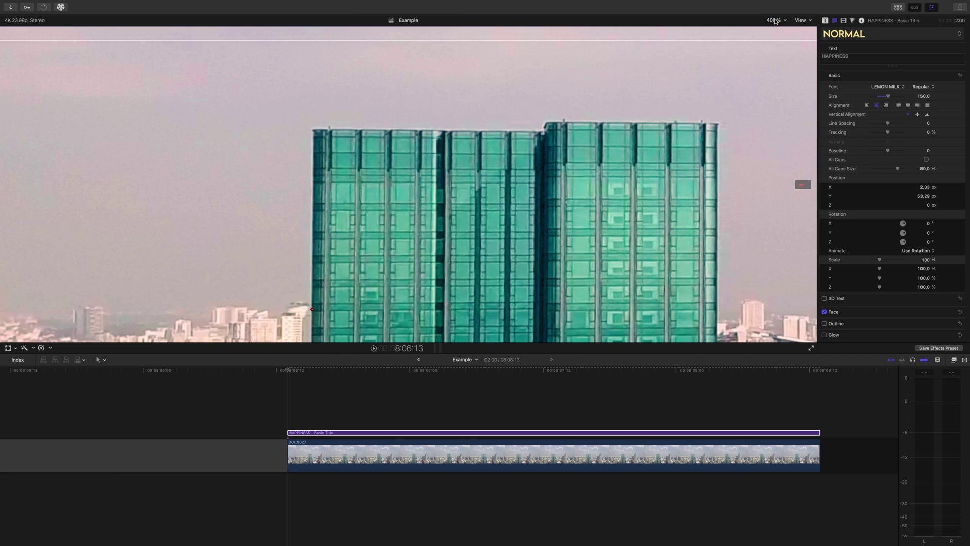
pyautogui.click(776, 20)
pyautogui.moveTo(803, 185); pyautogui.dragTo(802, 188)
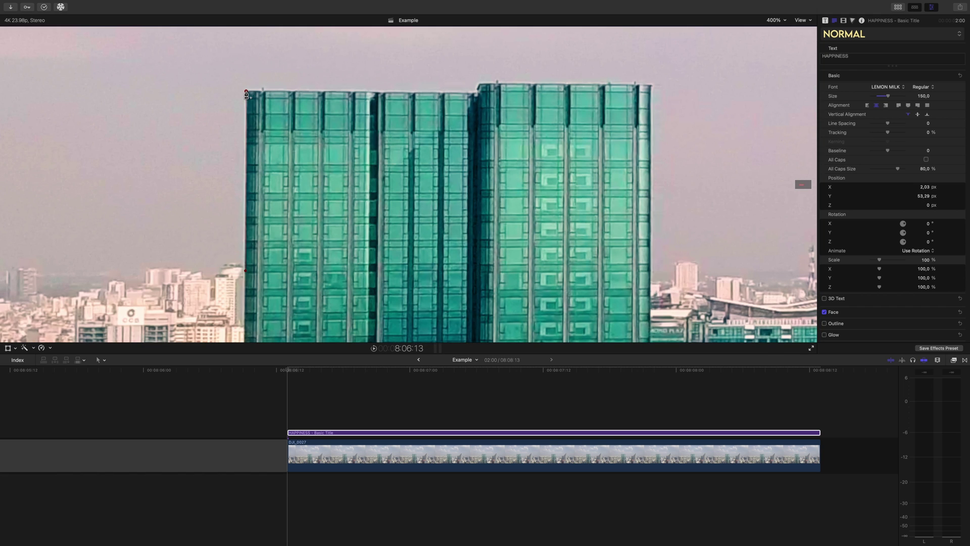
# Trace Draw Mask points along the roofline and corners, including one curved point
pyautogui.click(479, 84)
pyautogui.moveTo(480, 85); pyautogui.dragTo(515, 71)
pyautogui.moveTo(575, 69); pyautogui.dragTo(461, 70)
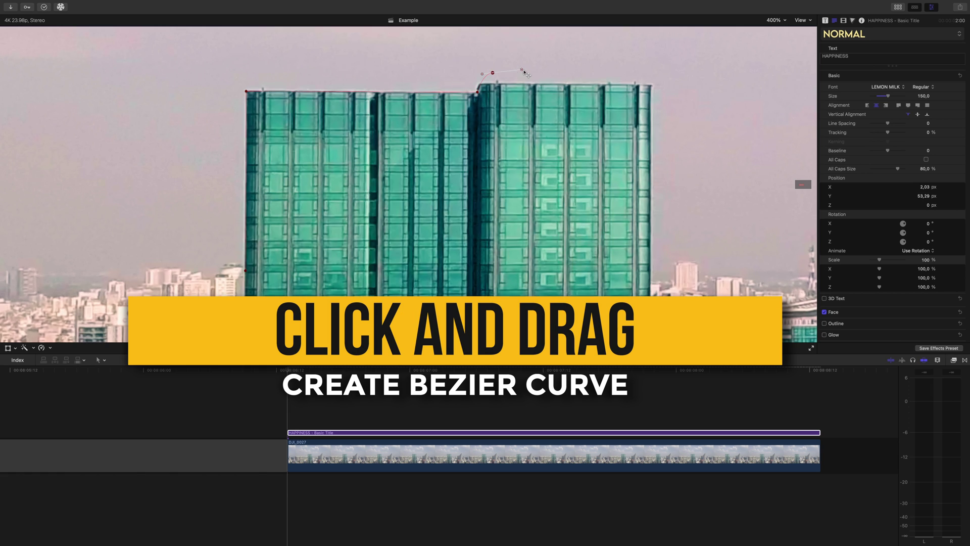
pyautogui.moveTo(524, 71); pyautogui.dragTo(494, 80)
pyautogui.click(651, 84)
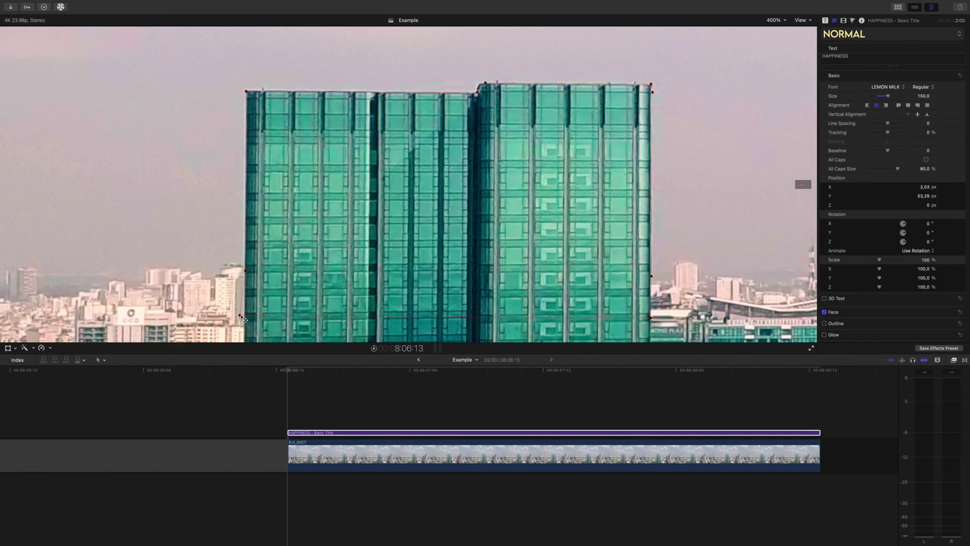
pyautogui.moveTo(240, 315); pyautogui.dragTo(247, 315)
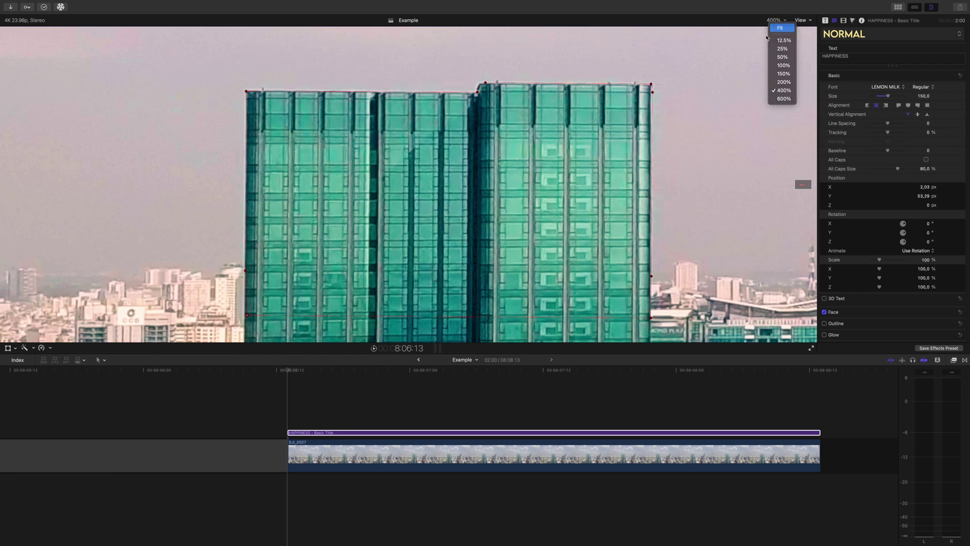
# Fit the viewer, move HAPPINESS down over the building and invert the mask
pyautogui.click(780, 28)
pyautogui.moveTo(361, 136); pyautogui.dragTo(364, 170)
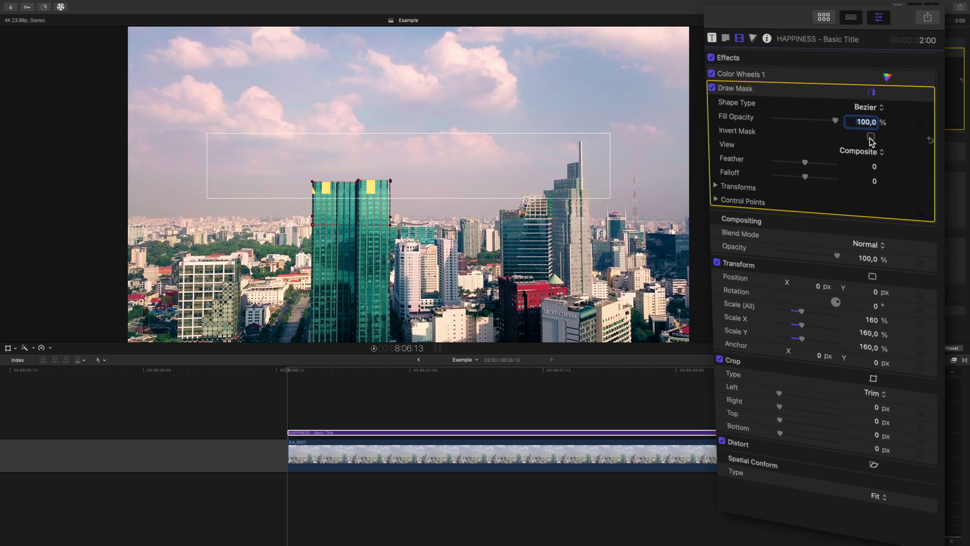
pyautogui.click(870, 137)
pyautogui.moveTo(414, 173); pyautogui.dragTo(430, 171)
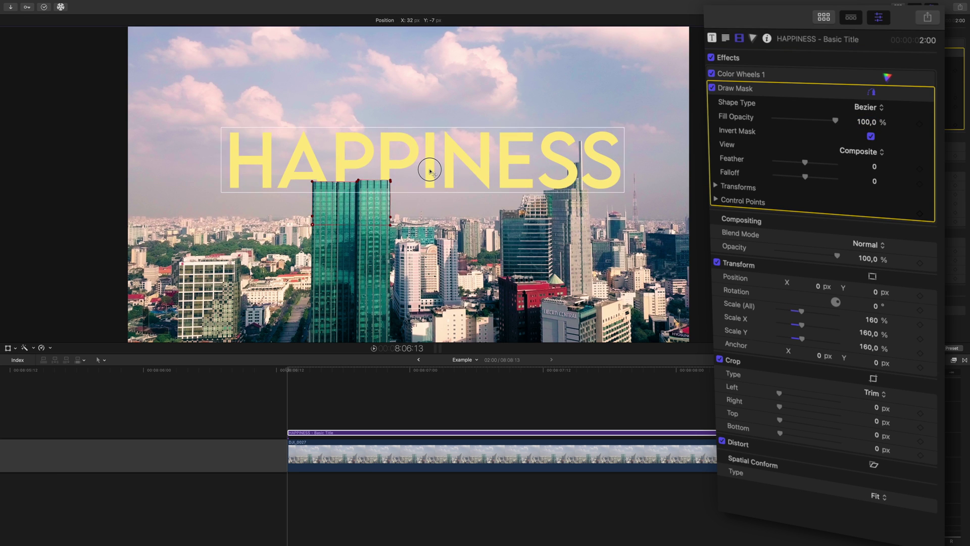
# Zoom in on the building's top corner and feather the mask edge to 3
pyautogui.press('super+equal')
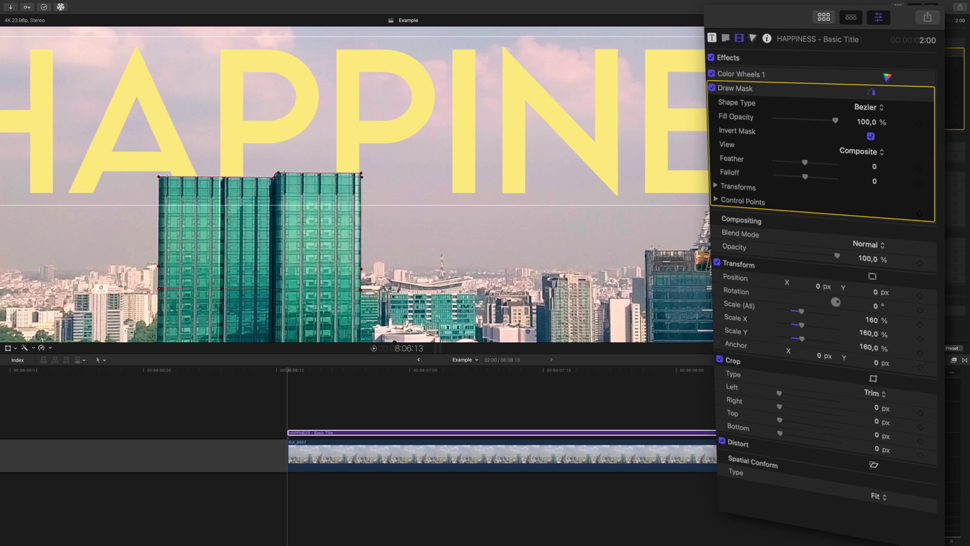
pyautogui.press('super+equal')
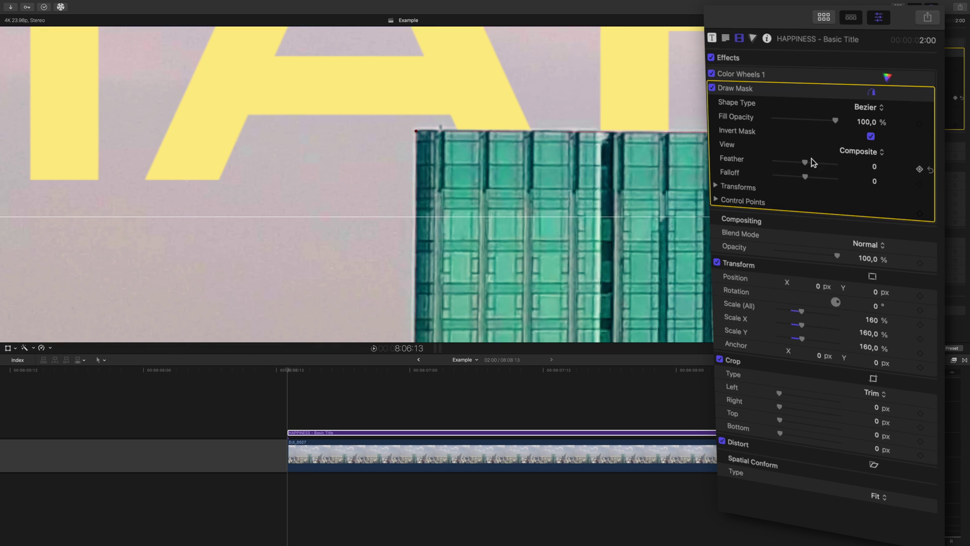
pyautogui.moveTo(806, 164); pyautogui.dragTo(808, 169)
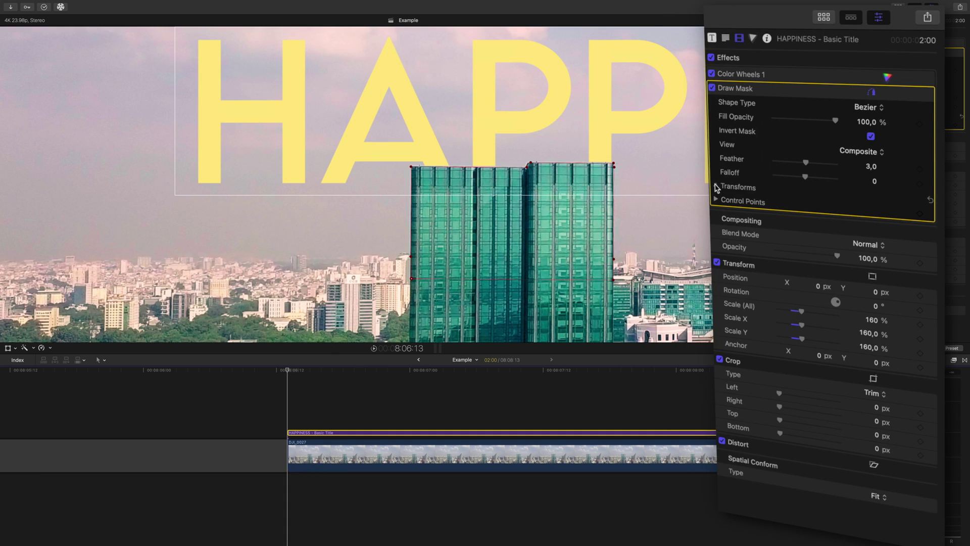
# Add Position, Rotation and Scale keyframes to the Draw Mask at the shot's start
pyautogui.click(715, 187)
pyautogui.click(955, 126)
pyautogui.click(955, 133)
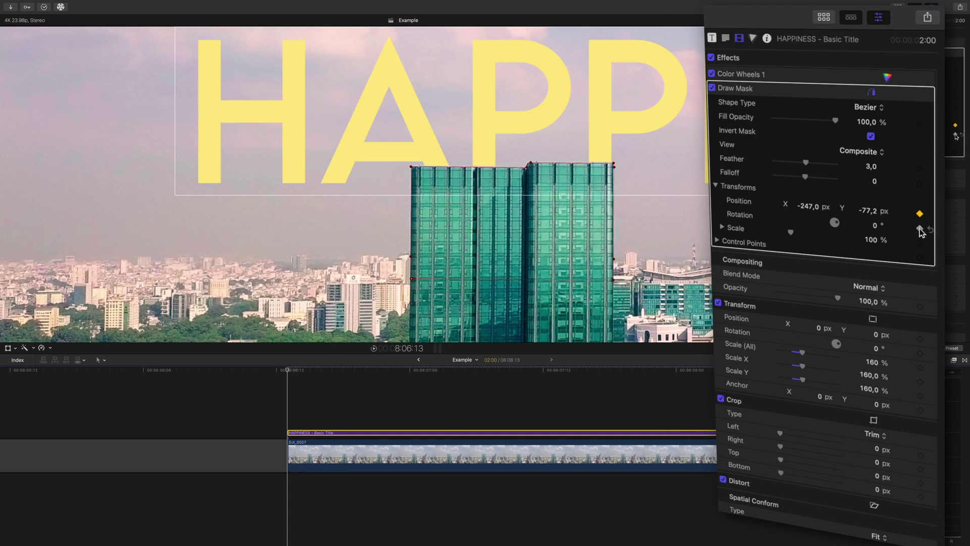
pyautogui.click(955, 143)
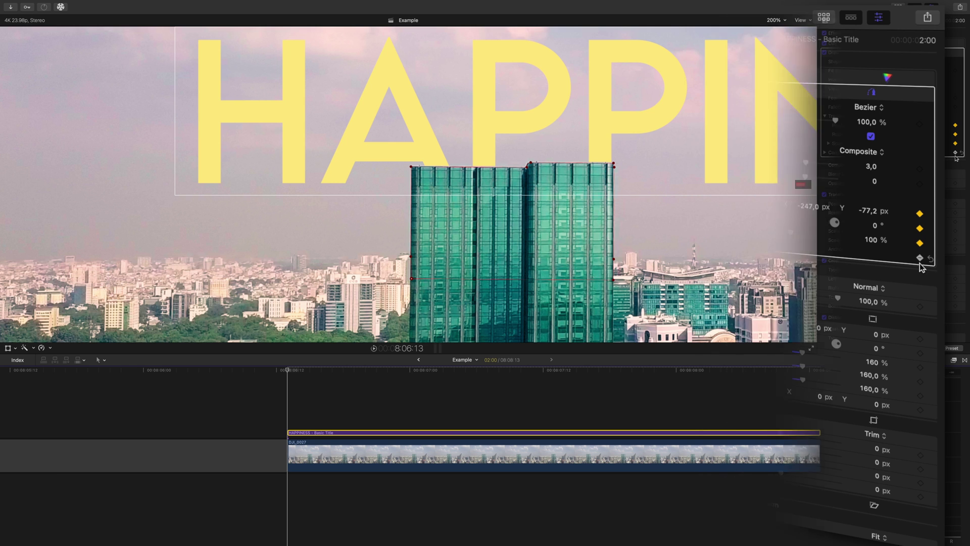
# Step through the early frames, dragging the mask back onto the skyscraper roof each time
pyautogui.click(329, 371)
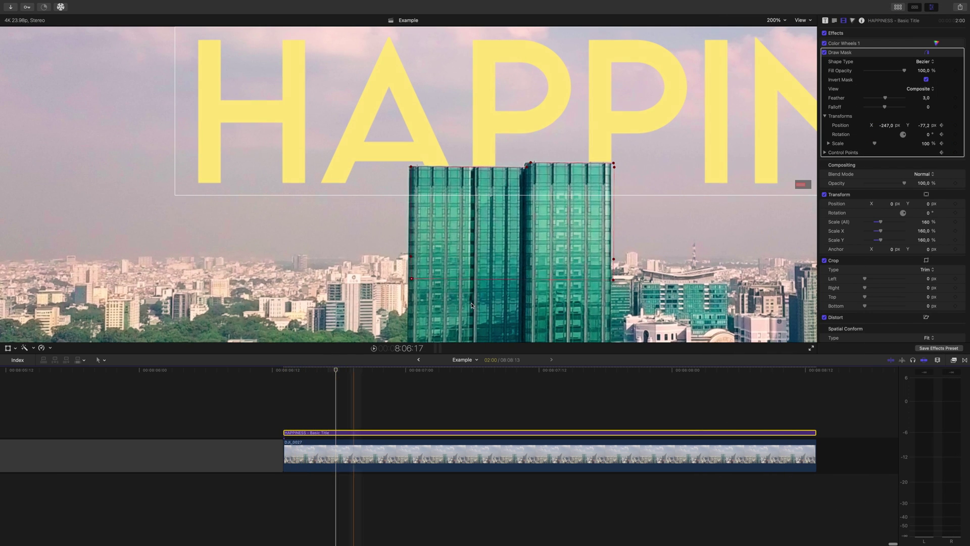
pyautogui.moveTo(522, 276); pyautogui.dragTo(520, 276)
pyautogui.press('Right')
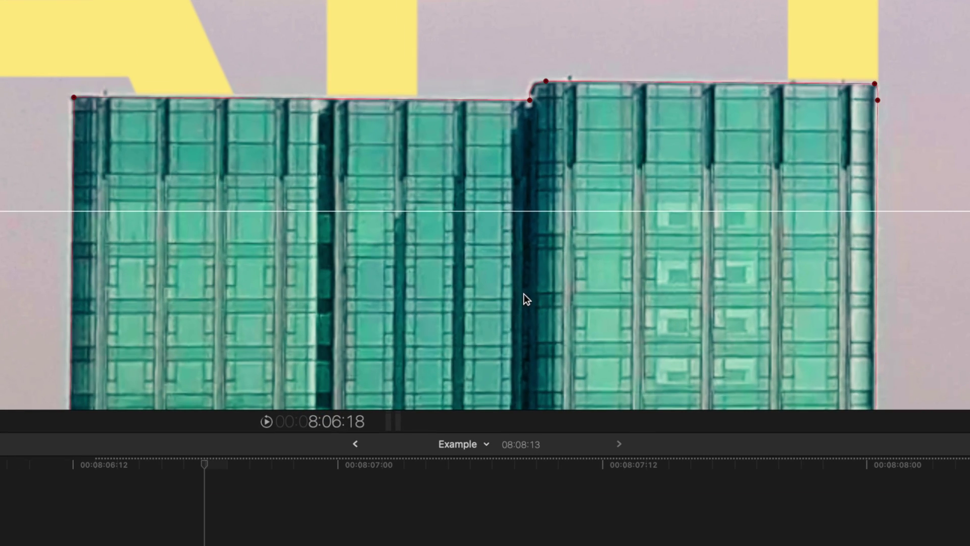
pyautogui.press('Right')
pyautogui.press('Right')
pyautogui.press('Right')
pyautogui.press('Right')
pyautogui.press('Right')
pyautogui.moveTo(571, 282); pyautogui.dragTo(554, 281)
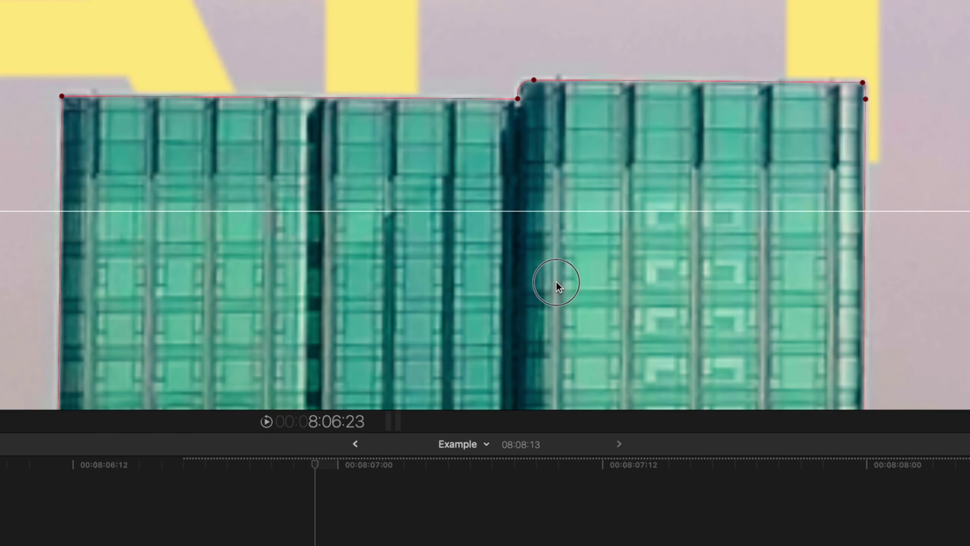
pyautogui.press('Right')
pyautogui.press('Right')
pyautogui.press('Right')
pyautogui.press('Right')
pyautogui.press('Right')
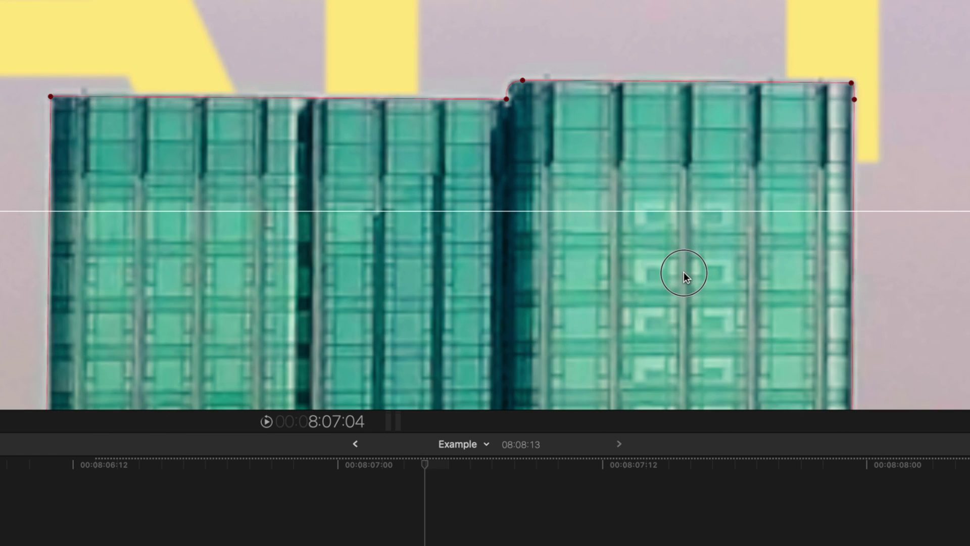
pyautogui.moveTo(683, 272); pyautogui.dragTo(681, 272)
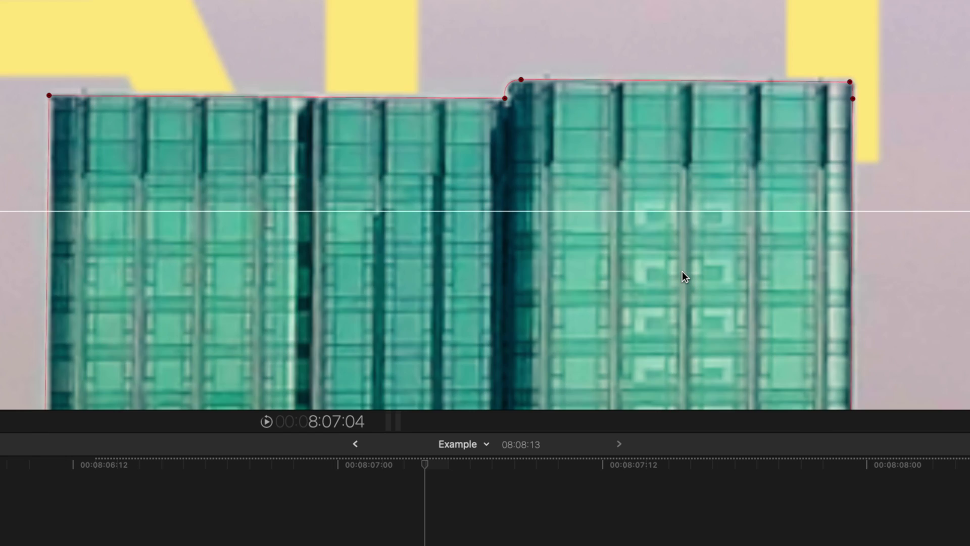
# Continue to the end of the shot, shifting the mask left to follow the building
pyautogui.press('Right')
pyautogui.press('Right')
pyautogui.press('Right')
pyautogui.press('Right')
pyautogui.press('Right')
pyautogui.moveTo(684, 270); pyautogui.dragTo(706, 271)
pyautogui.press('Right')
pyautogui.press('Right')
pyautogui.press('Right')
pyautogui.press('Right')
pyautogui.press('Right')
pyautogui.press('Right')
pyautogui.press('Right')
pyautogui.press('Right')
pyautogui.press('Right')
pyautogui.press('Right')
pyautogui.press('Right')
pyautogui.press('Right')
pyautogui.press('Right')
pyautogui.press('Right')
pyautogui.press('Right')
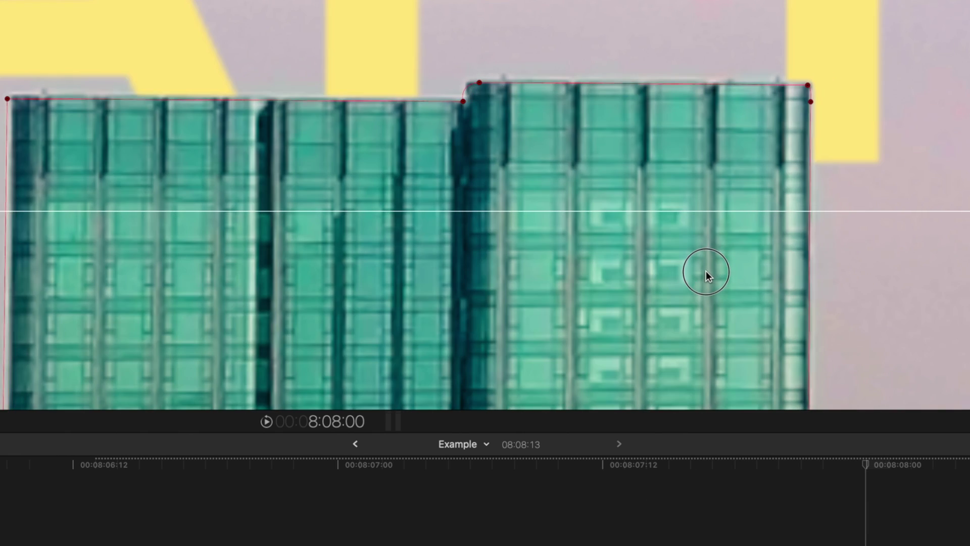
pyautogui.press('Right')
pyautogui.press('Right')
pyautogui.press('Right')
pyautogui.press('Right')
pyautogui.press('Right')
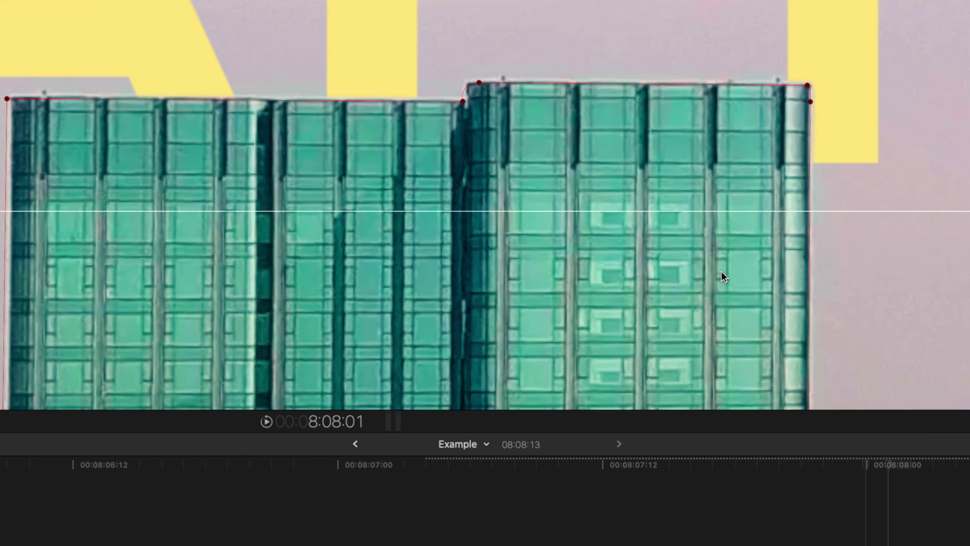
pyautogui.moveTo(734, 271); pyautogui.dragTo(728, 273)
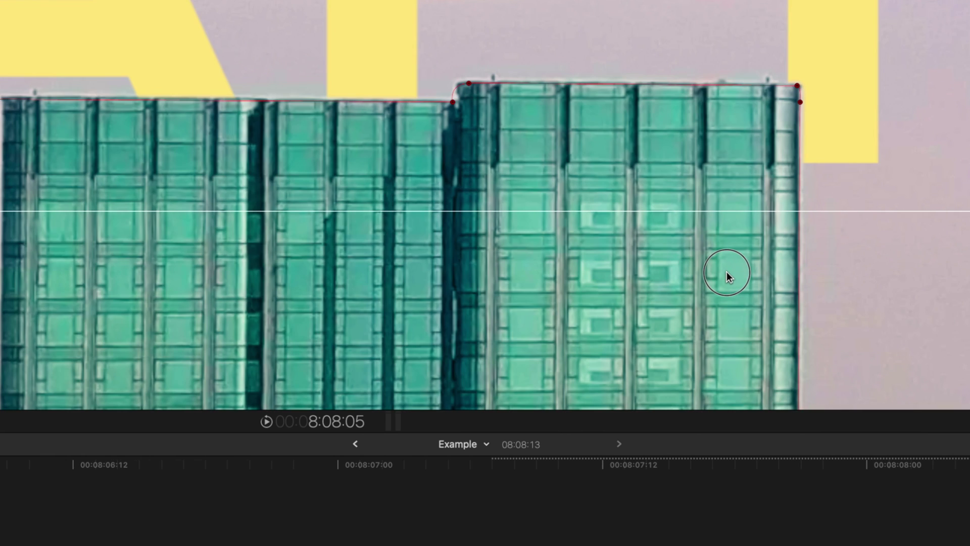
pyautogui.press('Right')
pyautogui.press('Right')
pyautogui.press('Right')
pyautogui.press('Right')
pyautogui.press('Right')
pyautogui.press('Right')
pyautogui.press('Right')
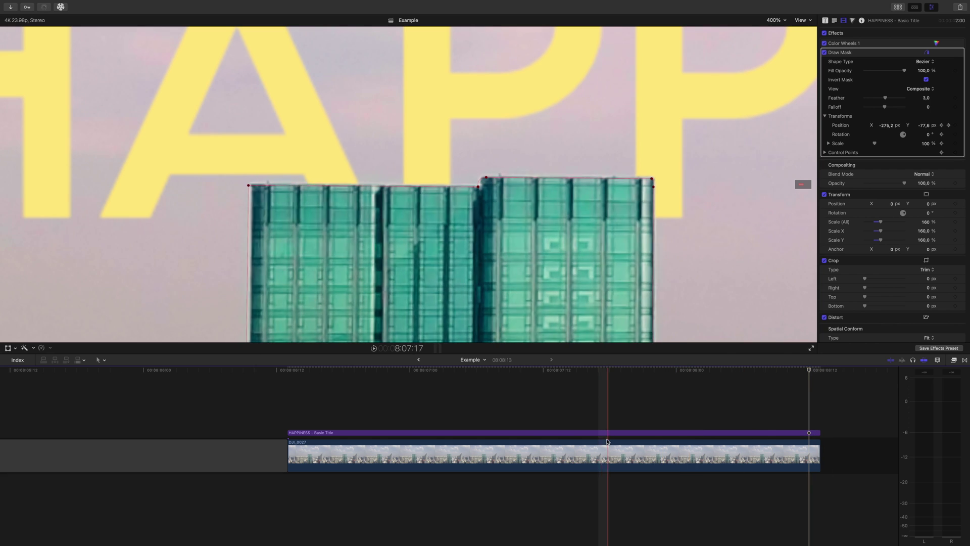
# Fit the whole frame in the viewer, replay the tracked mask and select the title and drone clips
pyautogui.click(499, 439)
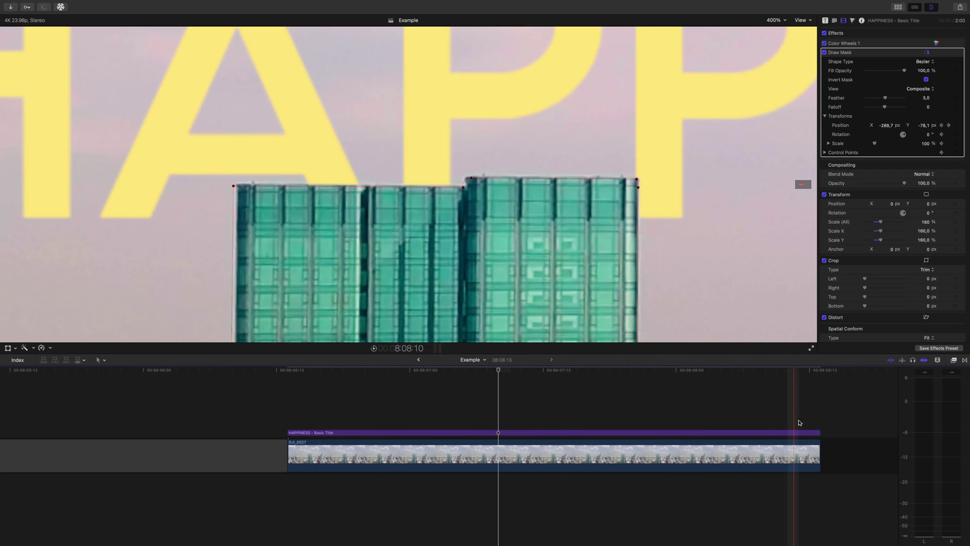
pyautogui.click(775, 20)
pyautogui.click(776, 28)
pyautogui.hotkey('alt', "'")
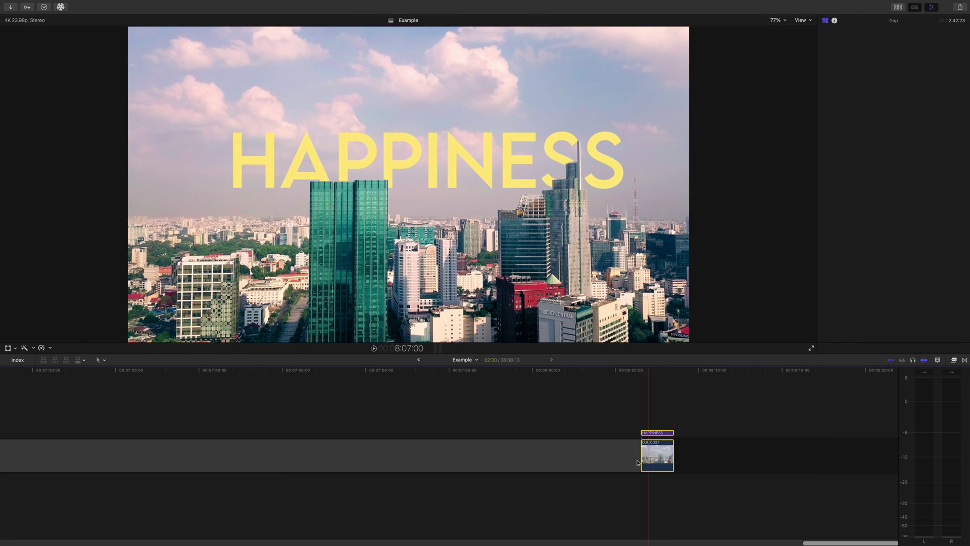
pyautogui.click(642, 452)
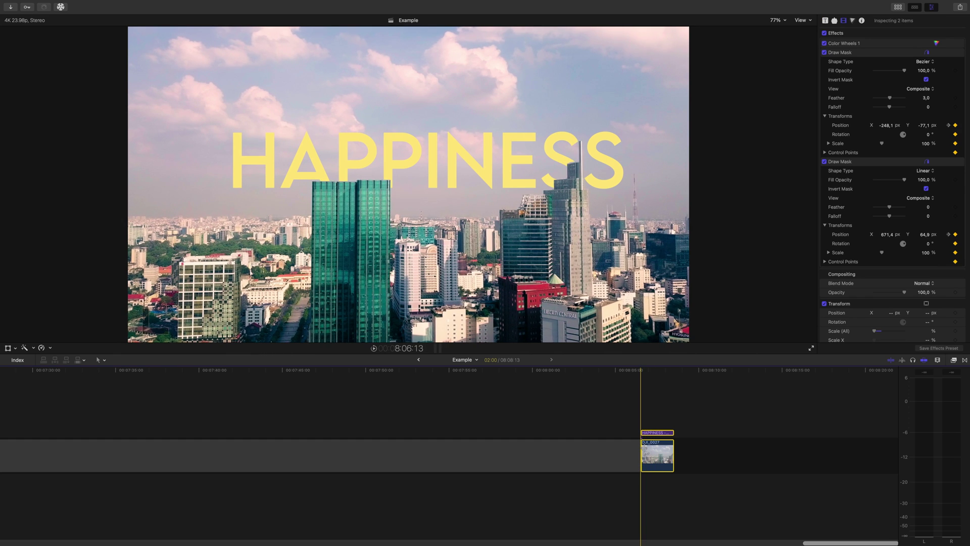